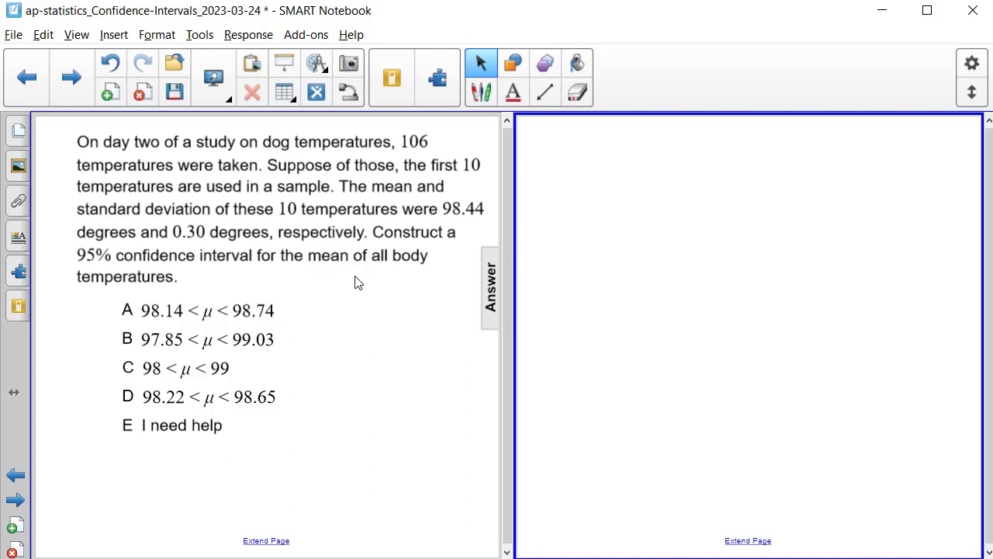
Step: With the green pen, underline '95% confidence interval' in the question and write 'C = 95%,' on the right page
left_click(481, 93)
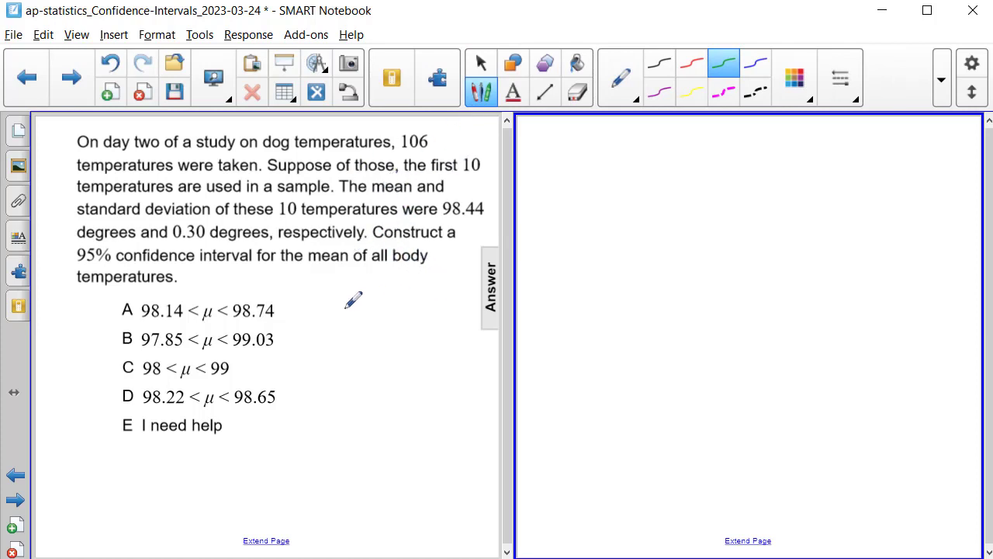
left_click_drag(77, 263, 251, 265)
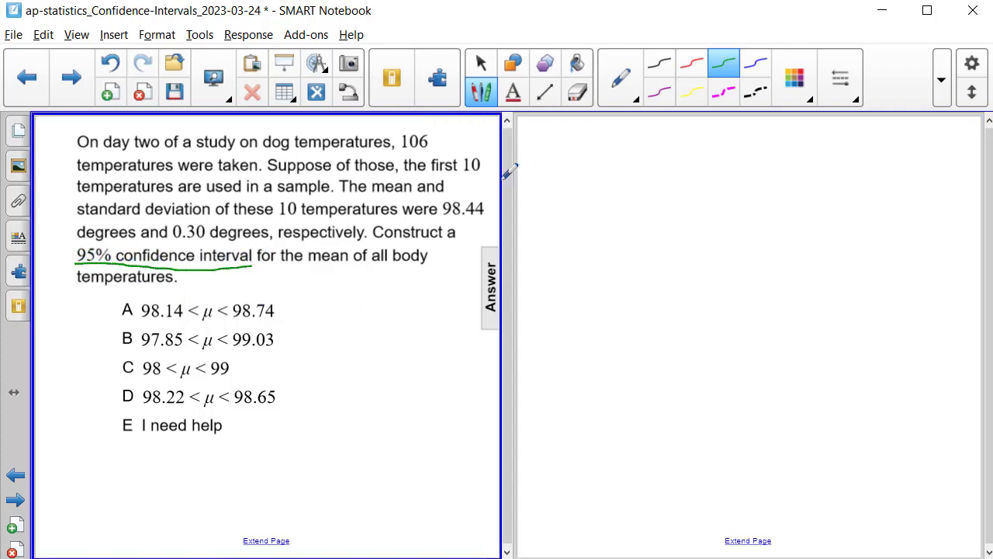
mouse_move(565, 131)
left_mouse_down()
mouse_move(564, 157)
mouse_move(617, 137)
mouse_move(613, 160)
mouse_move(630, 159)
mouse_move(651, 132)
mouse_move(657, 159)
mouse_move(672, 153)
mouse_move(674, 166)
left_mouse_up()
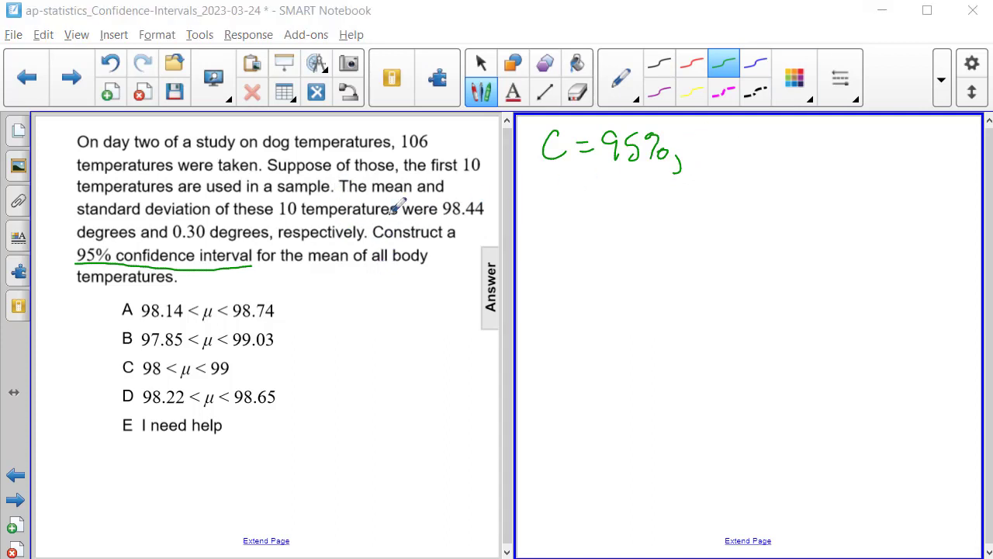
Step: Underline 'sample' and '10 temperatures' in the question in green
left_click(450, 141)
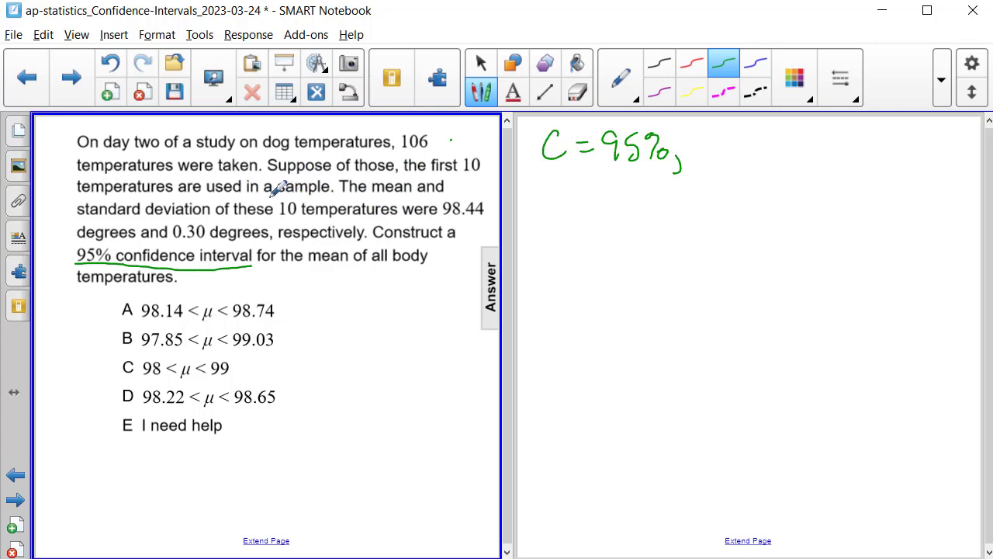
left_click_drag(278, 199, 323, 201)
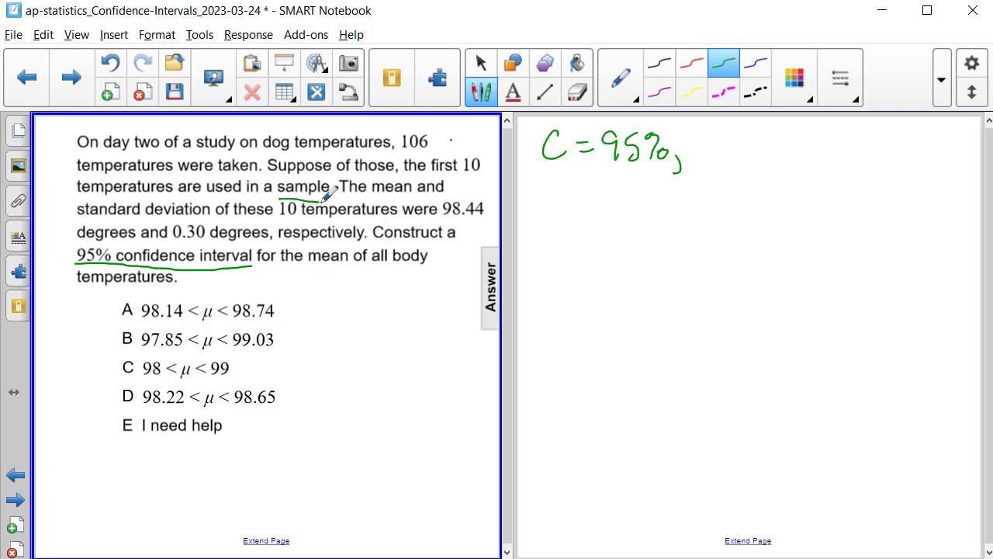
left_click(460, 174)
left_click_drag(479, 176, 461, 176)
left_click_drag(77, 195, 172, 197)
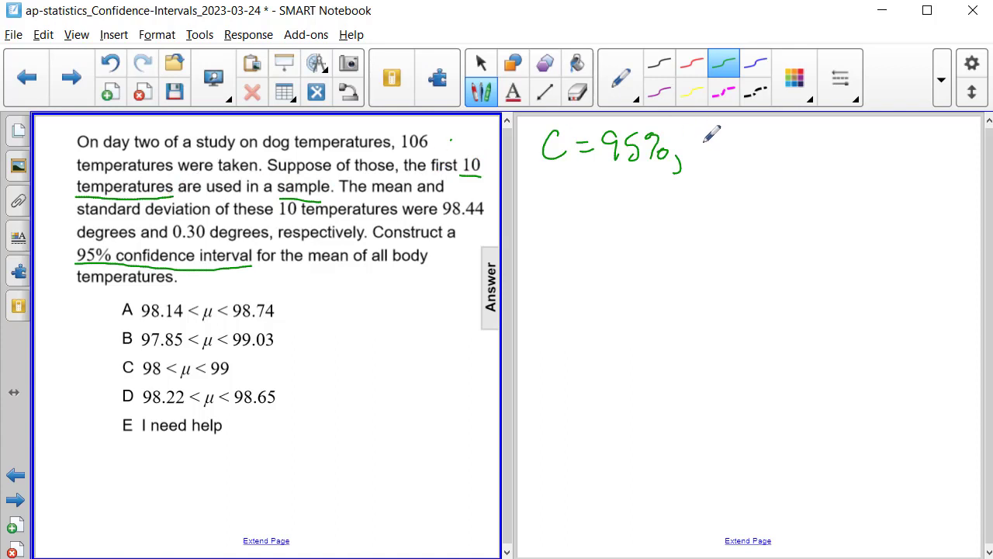
Step: After C = 95%, write the givens n = 10, x̄ = 98.44 and sₓ = 0.3
mouse_move(703, 141)
left_mouse_down()
mouse_move(718, 152)
mouse_move(738, 140)
left_mouse_up()
mouse_move(726, 150)
left_mouse_down()
mouse_move(759, 153)
mouse_move(769, 135)
mouse_move(781, 161)
left_mouse_up()
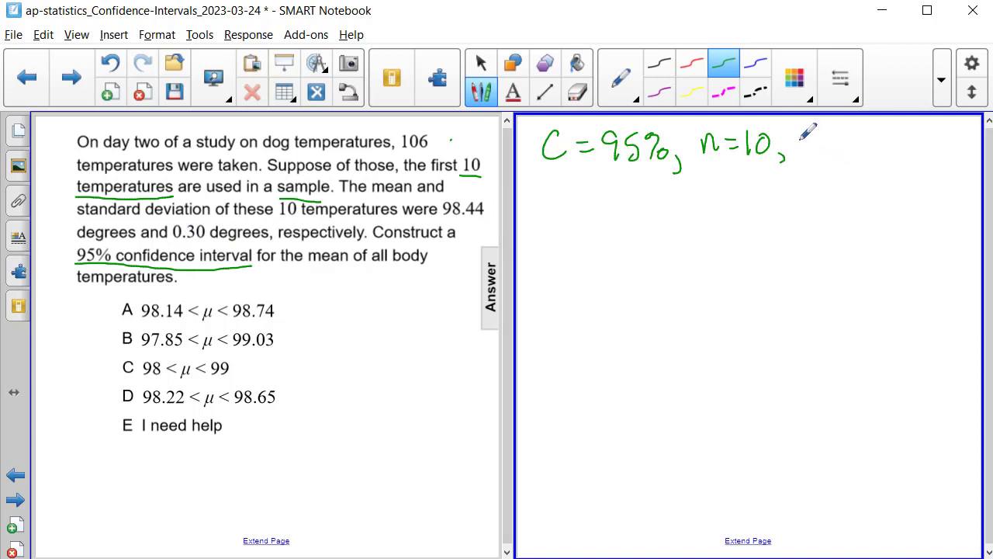
mouse_move(800, 135)
left_mouse_down()
mouse_move(811, 153)
mouse_move(799, 153)
mouse_move(813, 125)
mouse_move(831, 138)
left_mouse_up()
mouse_move(820, 147)
left_mouse_down()
mouse_move(845, 135)
mouse_move(845, 156)
mouse_move(851, 141)
mouse_move(854, 157)
mouse_move(860, 146)
mouse_move(897, 145)
left_mouse_up()
left_click(869, 154)
left_click_drag(894, 130, 901, 165)
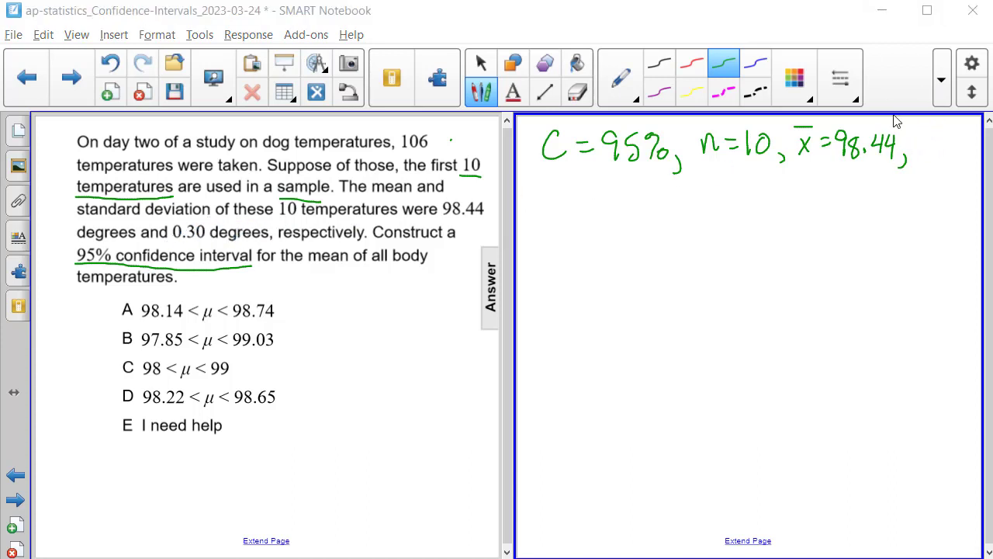
mouse_move(925, 131)
left_mouse_down()
mouse_move(914, 160)
mouse_move(931, 166)
mouse_move(948, 143)
left_mouse_up()
left_click_drag(938, 152, 949, 151)
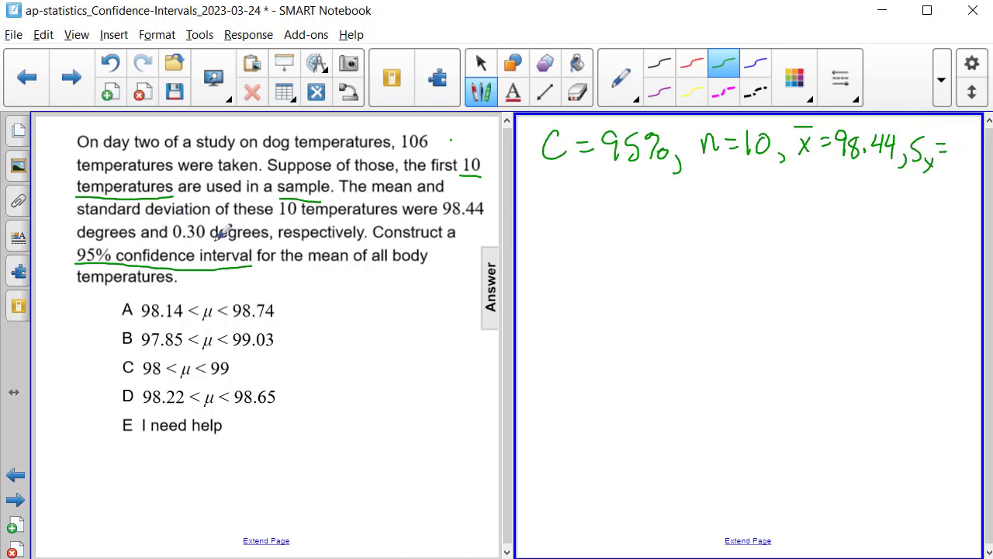
mouse_move(951, 145)
left_mouse_down()
mouse_move(971, 161)
mouse_move(934, 172)
left_mouse_up()
left_click(964, 158)
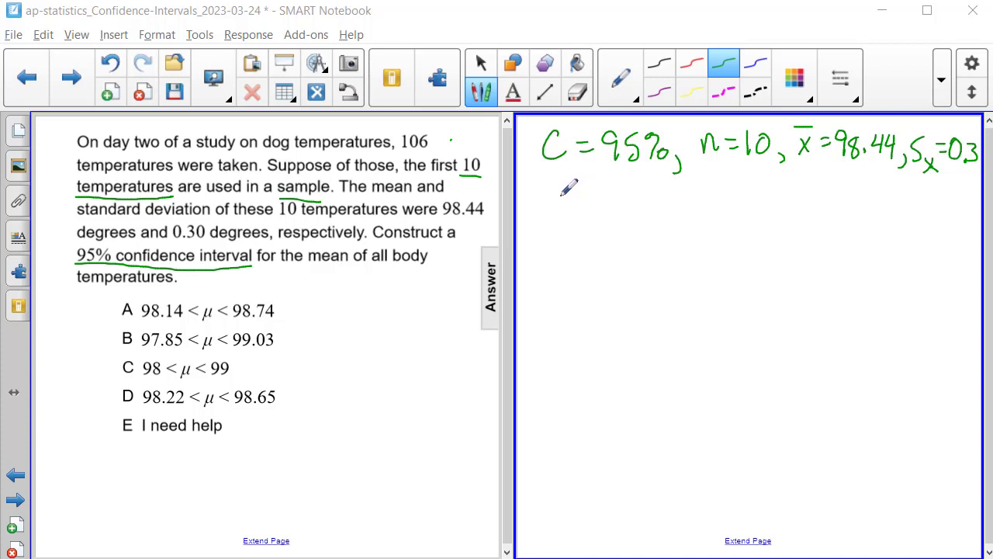
Step: Write 'level = 1-0.95 = 0.05' below C = 95%
mouse_move(557, 186)
left_mouse_down()
mouse_move(617, 203)
mouse_move(636, 191)
left_mouse_up()
left_click_drag(624, 199, 672, 196)
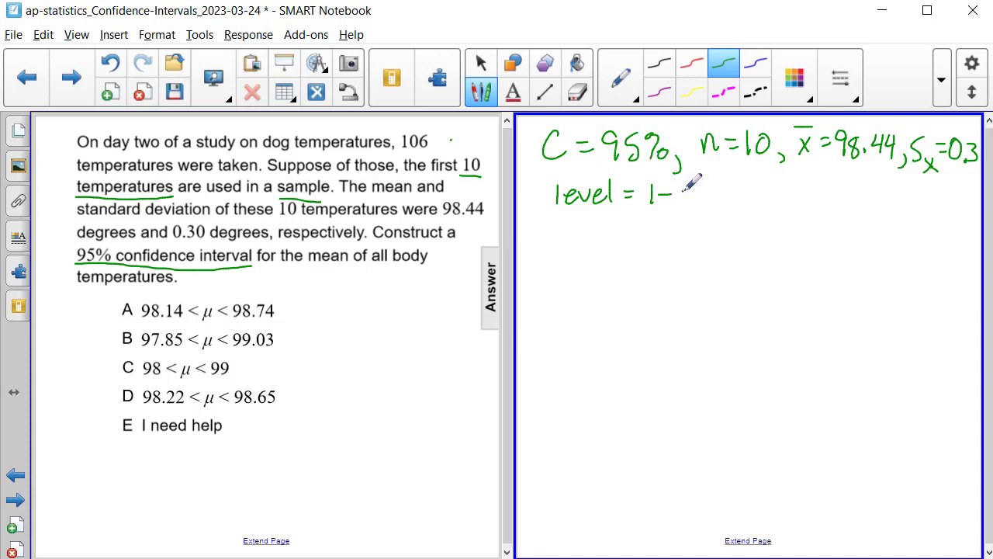
mouse_move(689, 187)
left_mouse_down()
mouse_move(720, 205)
mouse_move(736, 205)
mouse_move(747, 183)
mouse_move(757, 191)
left_mouse_up()
left_click(702, 202)
mouse_move(747, 197)
left_mouse_down()
mouse_move(785, 189)
mouse_move(790, 204)
mouse_move(814, 202)
left_mouse_up()
left_click(788, 203)
left_click_drag(817, 184, 827, 183)
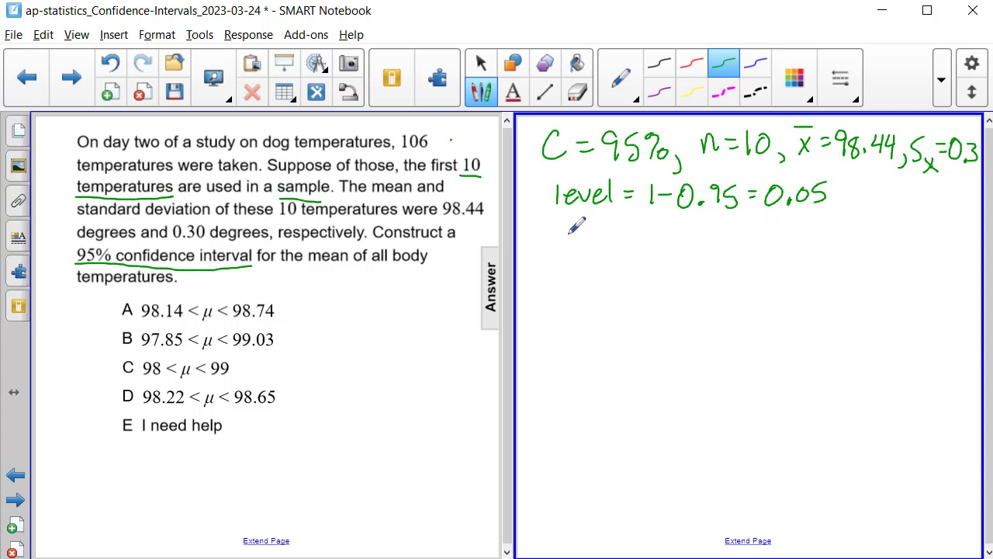
Step: Below the level line, write 'df = n-1 = 10-1 ='
left_click_drag(577, 232, 577, 242)
mouse_move(580, 217)
left_mouse_down()
mouse_move(582, 245)
mouse_move(590, 245)
left_mouse_up()
left_click_drag(585, 229, 630, 230)
left_click(617, 229)
mouse_move(619, 238)
left_mouse_down()
mouse_move(656, 228)
mouse_move(665, 244)
left_mouse_up()
mouse_move(669, 232)
left_mouse_down()
mouse_move(689, 242)
mouse_move(719, 232)
left_mouse_up()
left_click_drag(708, 238, 720, 237)
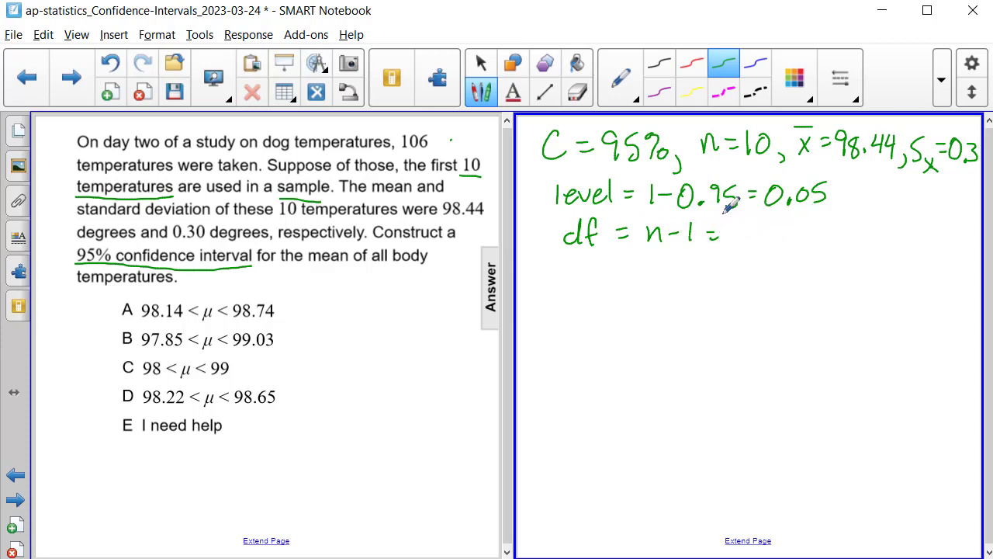
mouse_move(733, 225)
left_mouse_down()
mouse_move(732, 243)
mouse_move(748, 229)
mouse_move(773, 241)
mouse_move(805, 229)
left_mouse_up()
mouse_move(793, 238)
left_mouse_down()
mouse_move(821, 229)
mouse_move(845, 265)
left_mouse_up()
Step: Bring up the t-distribution table to find the critical value for df = 9
key("alt+Tab")
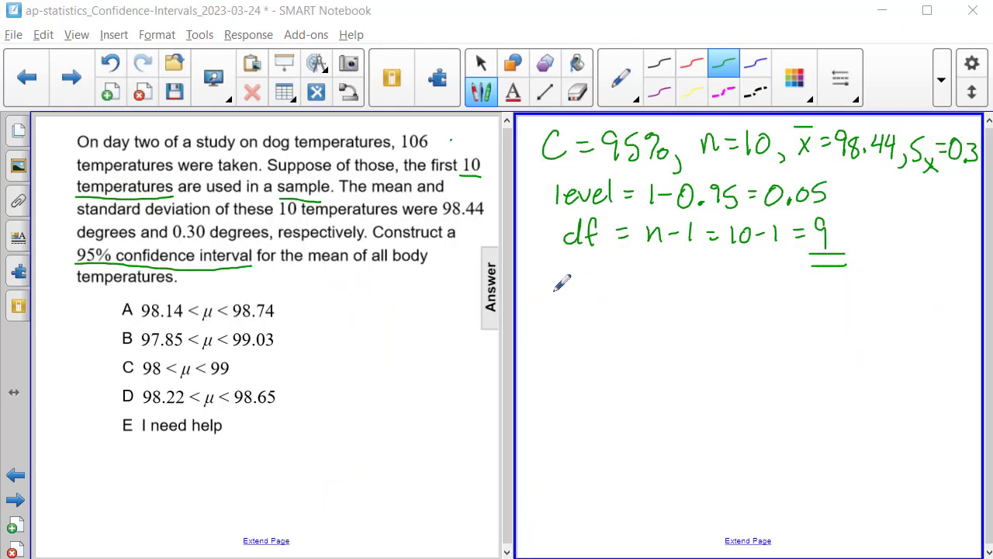
Step: Record the critical value t* = 2.262 under the df line, then switch to purple ink
mouse_move(554, 291)
left_mouse_down()
mouse_move(568, 289)
mouse_move(572, 307)
left_mouse_up()
left_click_drag(575, 272, 588, 286)
mouse_move(588, 272)
left_mouse_down()
mouse_move(630, 295)
mouse_move(690, 288)
mouse_move(720, 298)
left_mouse_up()
left_click(657, 297)
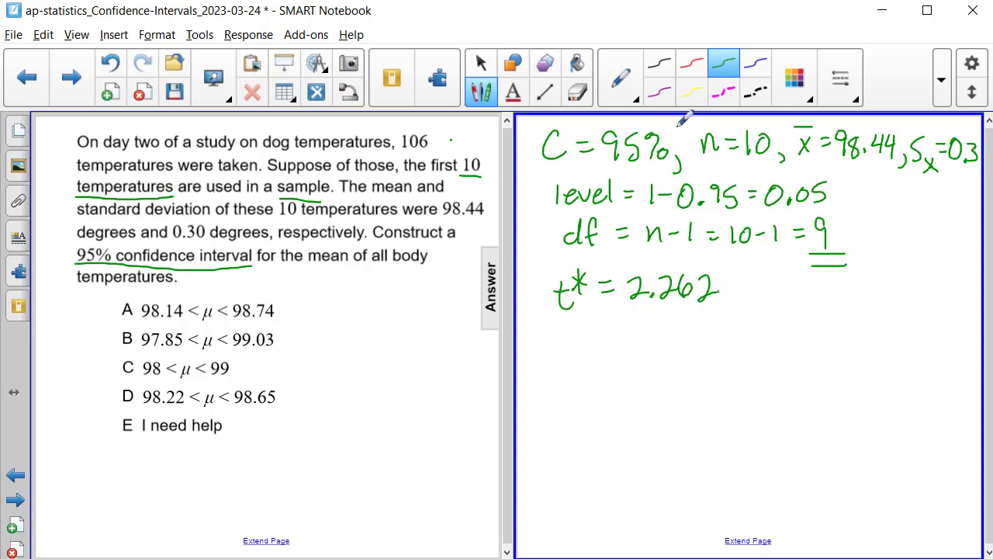
left_click(660, 95)
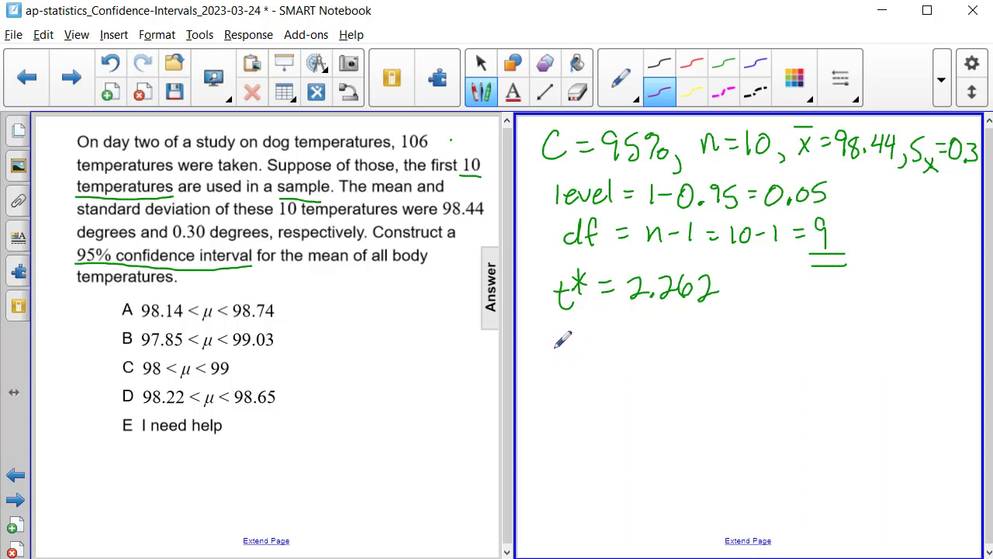
Step: In purple, write 'confidence interval = x̄ ± t'
mouse_move(560, 342)
left_mouse_down()
mouse_move(611, 348)
mouse_move(625, 329)
mouse_move(632, 349)
mouse_move(651, 335)
mouse_move(673, 340)
mouse_move(668, 348)
mouse_move(726, 343)
left_mouse_up()
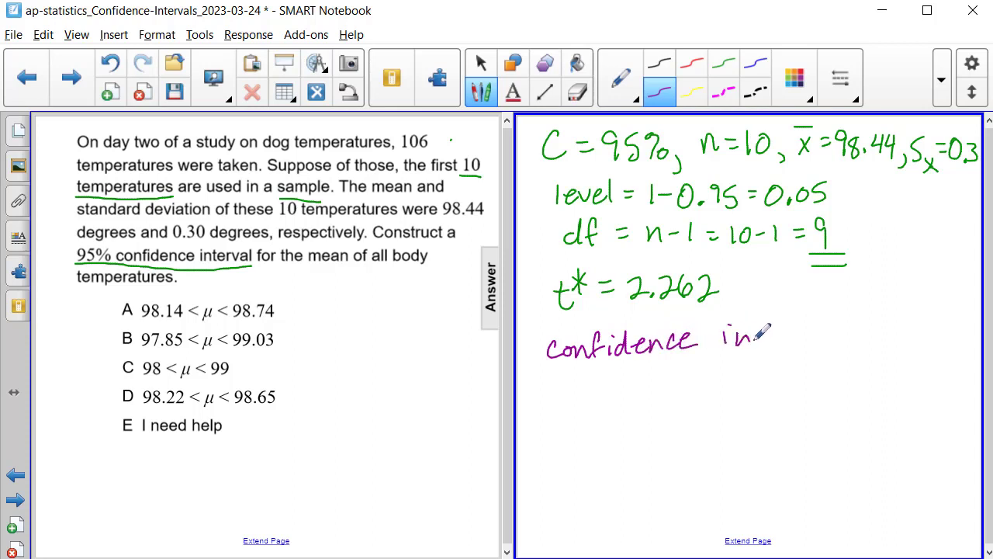
mouse_move(755, 339)
left_mouse_down()
mouse_move(820, 332)
mouse_move(834, 349)
left_mouse_up()
left_click_drag(597, 386, 644, 401)
mouse_move(644, 384)
left_mouse_down()
mouse_move(632, 402)
mouse_move(649, 377)
mouse_move(672, 376)
left_mouse_up()
left_click_drag(665, 370, 665, 383)
left_click_drag(659, 388, 695, 398)
left_click_drag(683, 381, 712, 385)
left_click(708, 371)
Step: Complete the formula with *(sₓ/√n) and begin the next line with '='
left_click_drag(707, 372, 741, 409)
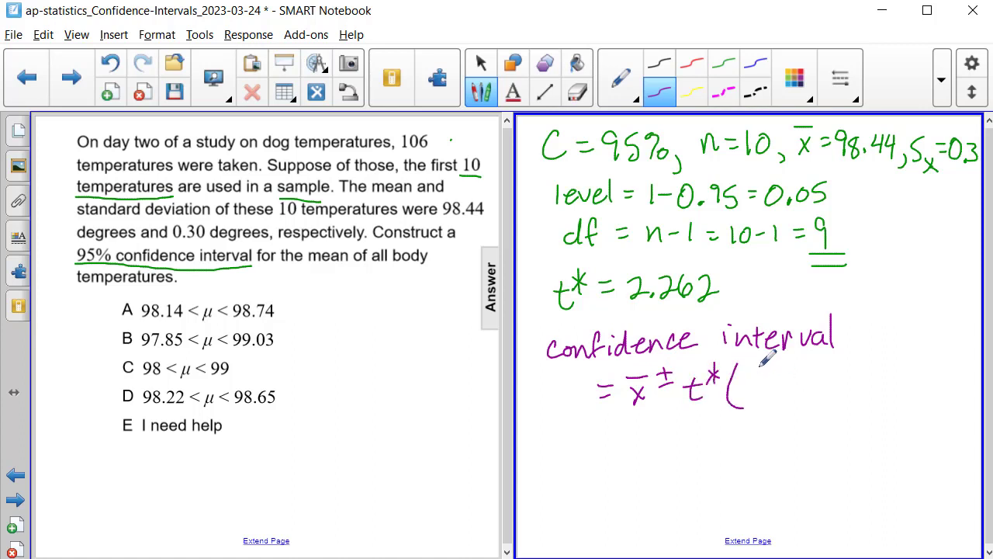
mouse_move(756, 370)
left_mouse_down()
mouse_move(752, 384)
mouse_move(771, 385)
left_mouse_up()
mouse_move(771, 377)
left_mouse_down()
mouse_move(748, 392)
mouse_move(775, 389)
mouse_move(750, 407)
mouse_move(778, 411)
left_mouse_up()
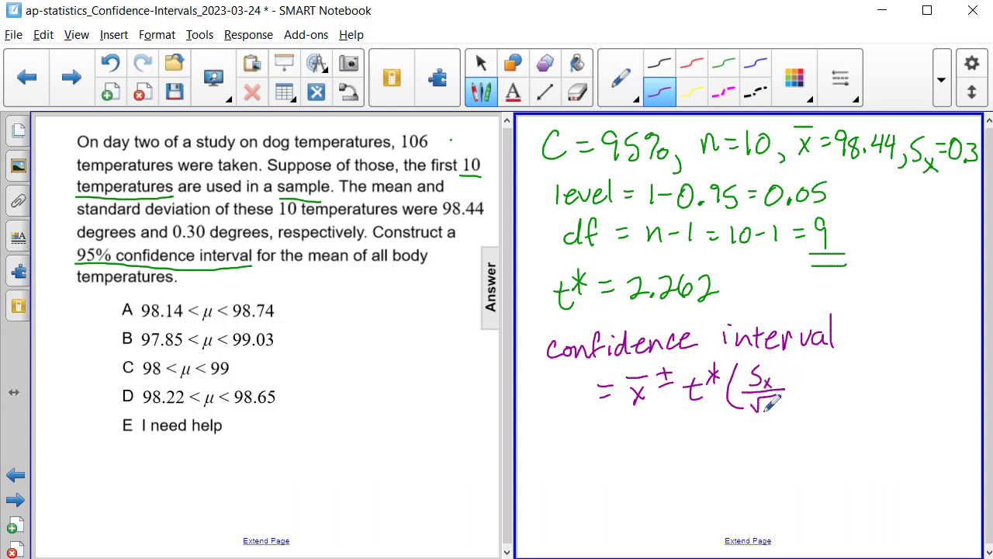
left_click_drag(785, 365, 787, 413)
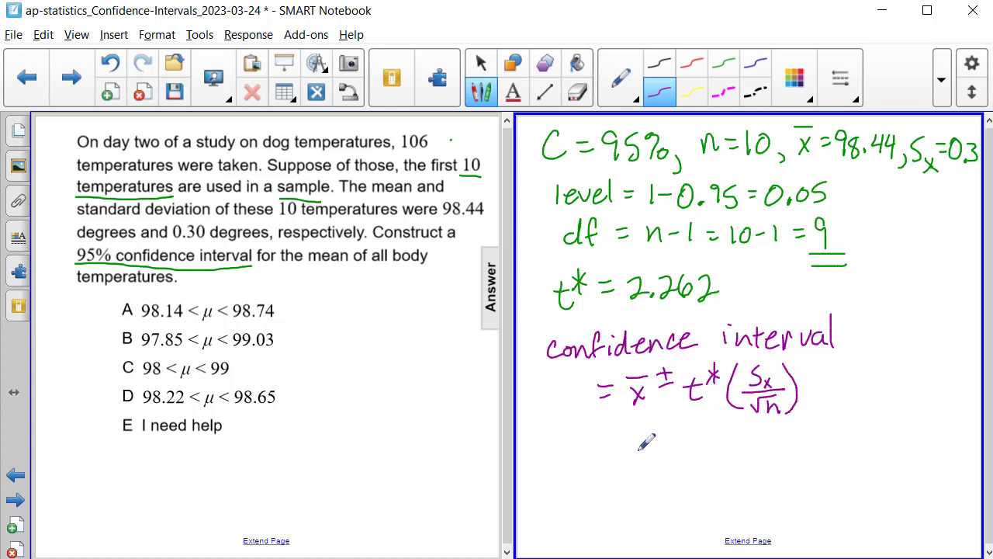
left_click_drag(598, 439, 614, 437)
mouse_move(599, 449)
left_mouse_down()
mouse_move(644, 429)
mouse_move(643, 456)
mouse_move(653, 454)
mouse_move(655, 436)
mouse_move(689, 429)
mouse_move(689, 456)
left_mouse_up()
Step: On the substitution line, write 98.44 ± 2.262
left_click(668, 455)
mouse_move(708, 423)
left_mouse_down()
mouse_move(709, 457)
mouse_move(732, 439)
left_mouse_up()
mouse_move(720, 450)
left_mouse_down()
mouse_move(769, 454)
mouse_move(787, 443)
mouse_move(852, 464)
left_mouse_up()
left_click(763, 456)
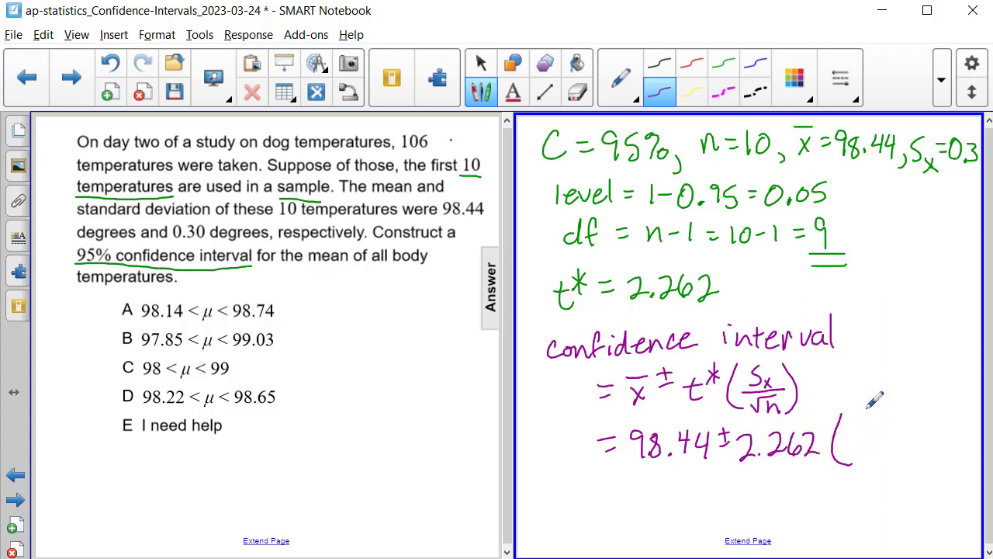
Step: Add (0.3/√10), then bring up the TI-84 showing bounds 98.22540784 and 98.65459216
left_click_drag(857, 413, 885, 450)
left_click(867, 420)
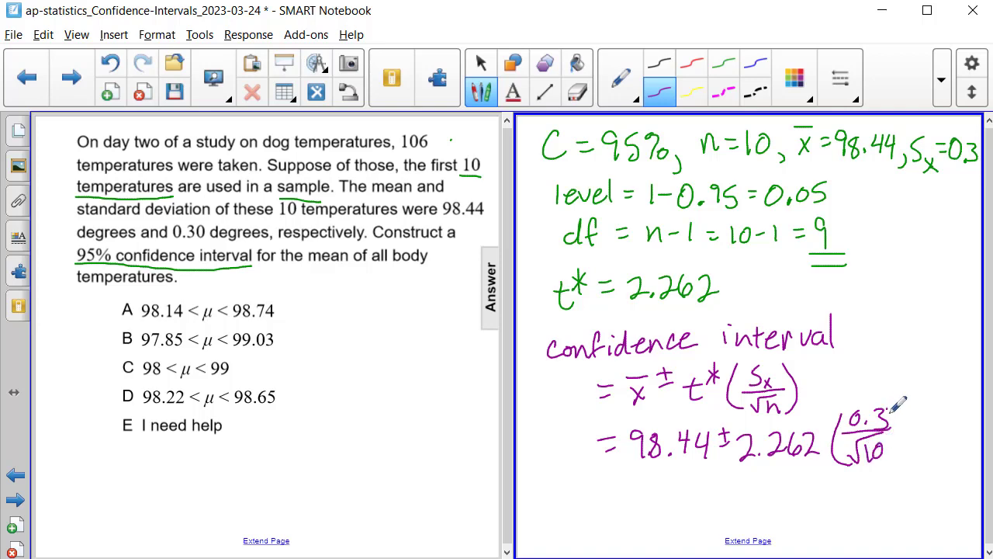
left_click_drag(892, 410, 893, 464)
key("alt+Tab")
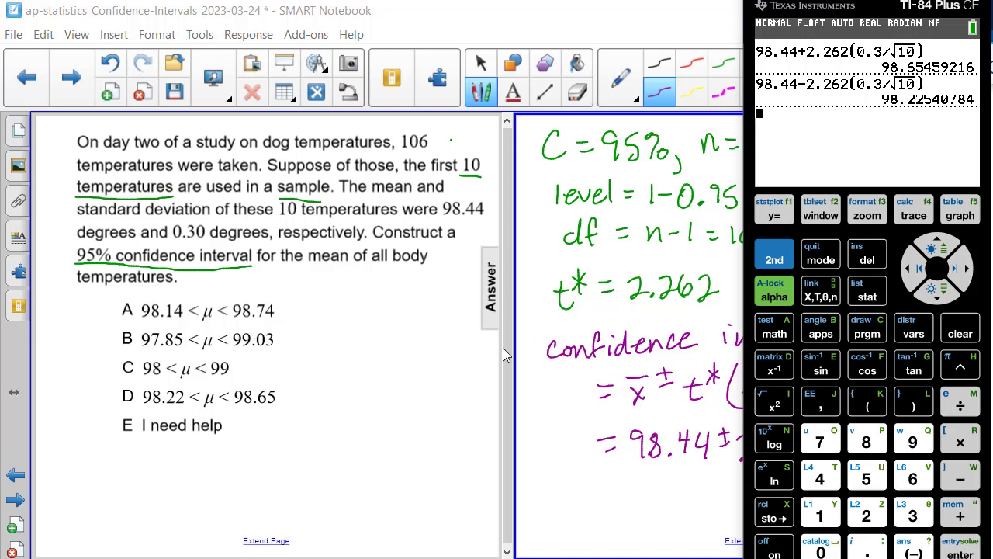
Step: Return from the TI-84 results to the notebook page showing 98.44 ± 2.262(0.3/√10)
left_click(433, 370)
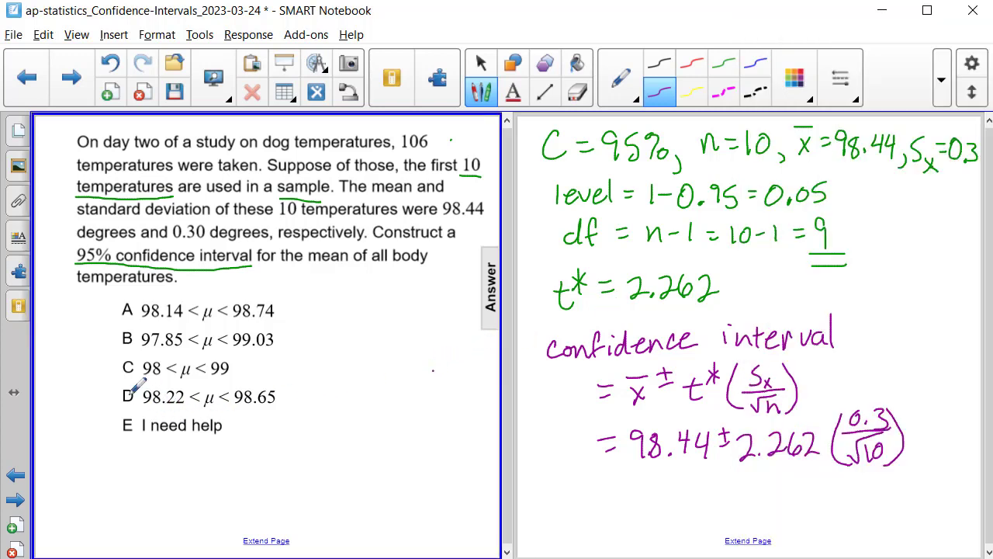